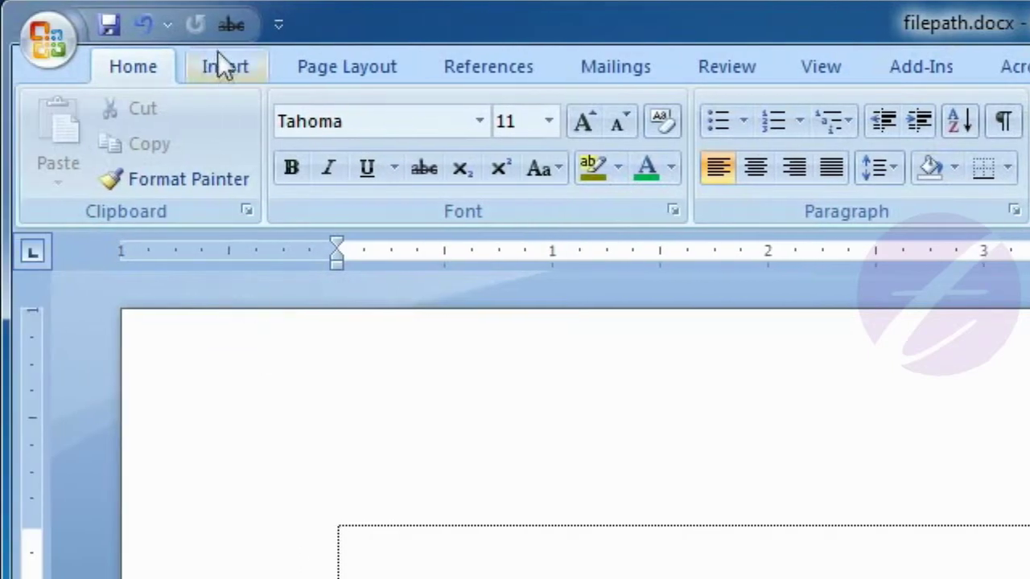
# Open the Field dialog from the Insert tab's Quick Parts menu
pyautogui.click(219, 63)
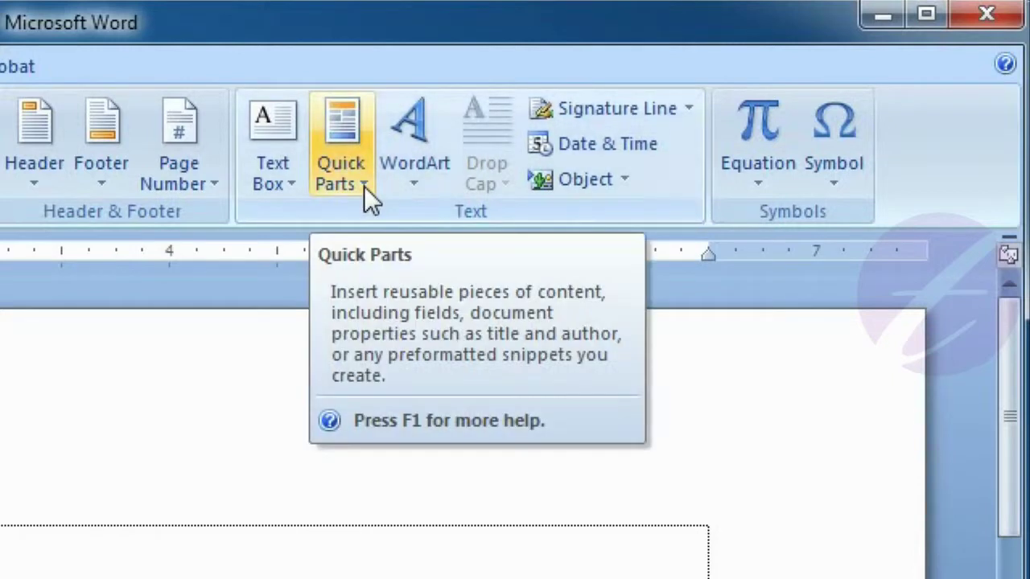
pyautogui.click(364, 186)
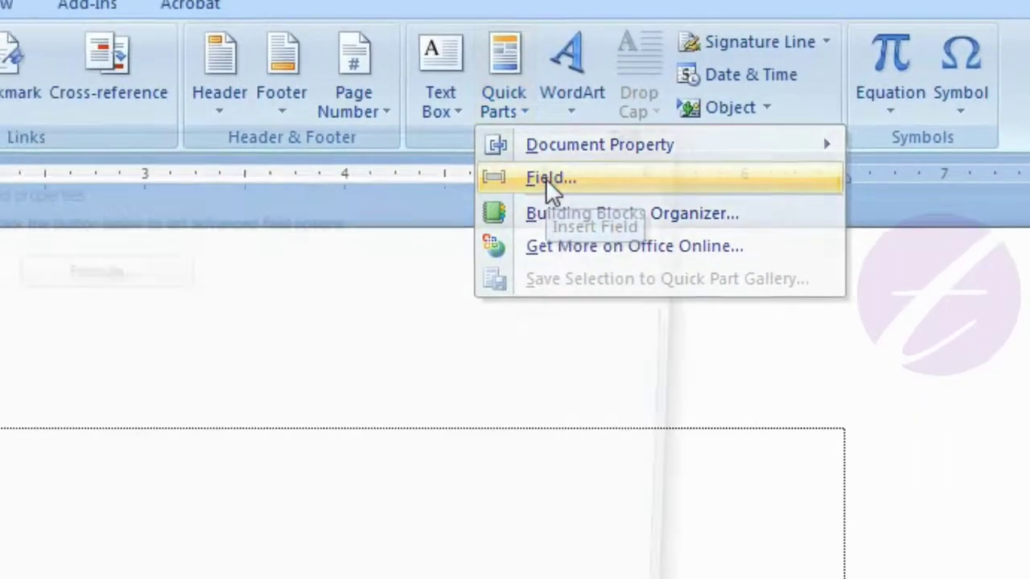
pyautogui.click(386, 257)
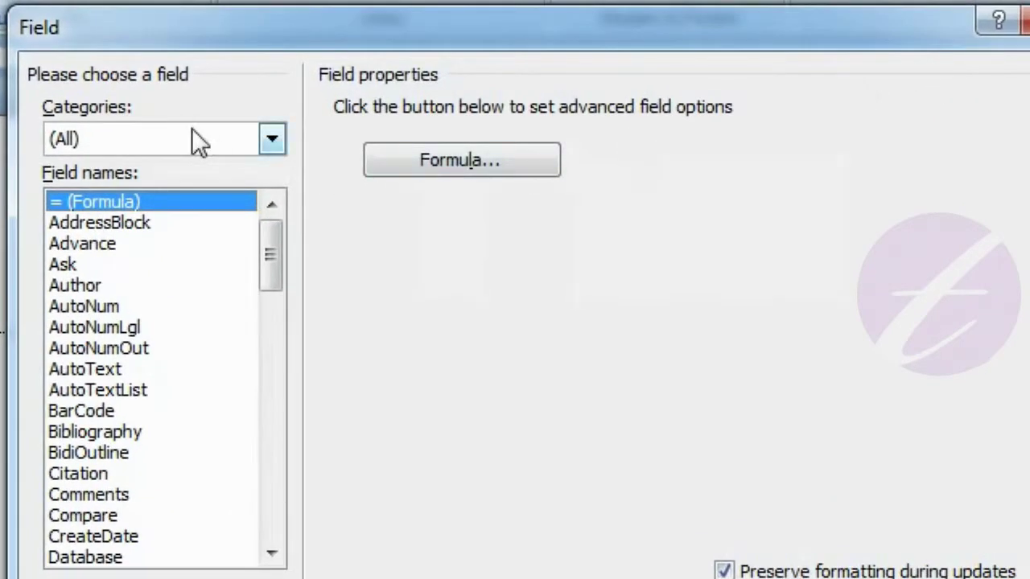
# Insert a Document Information FileName field in Lowercase format with the full path added
pyautogui.click(281, 144)
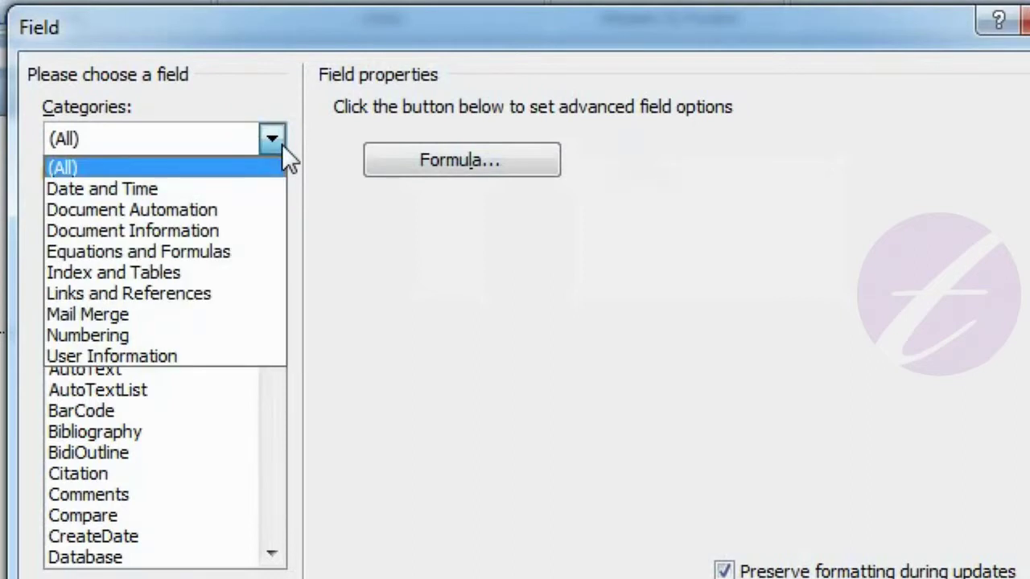
pyautogui.click(193, 231)
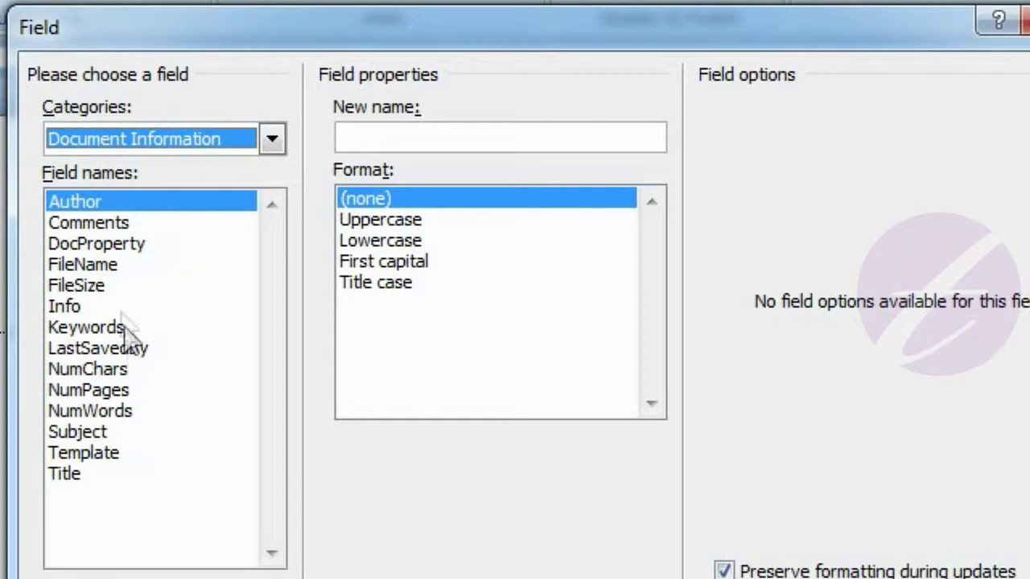
pyautogui.click(107, 271)
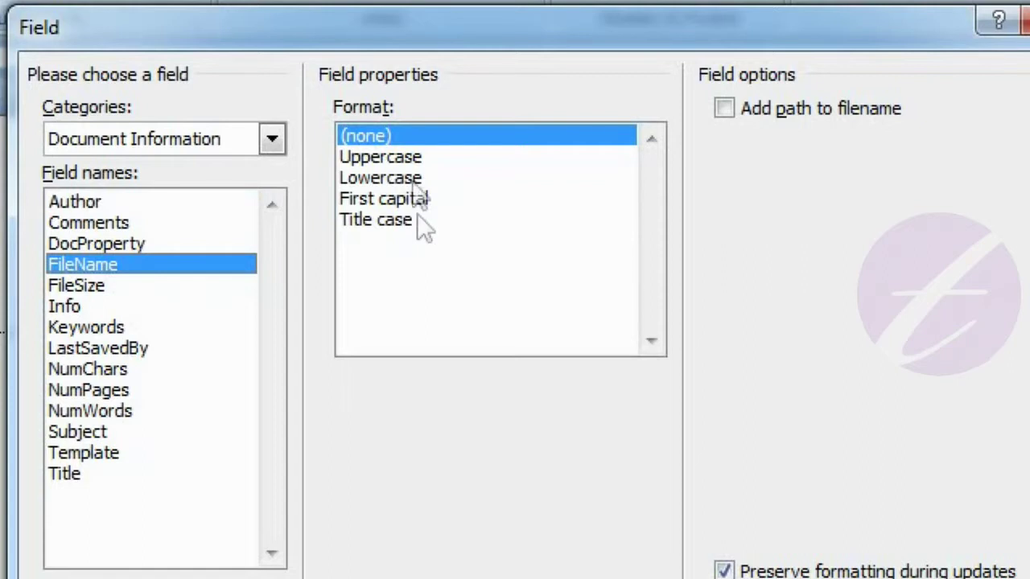
pyautogui.click(437, 162)
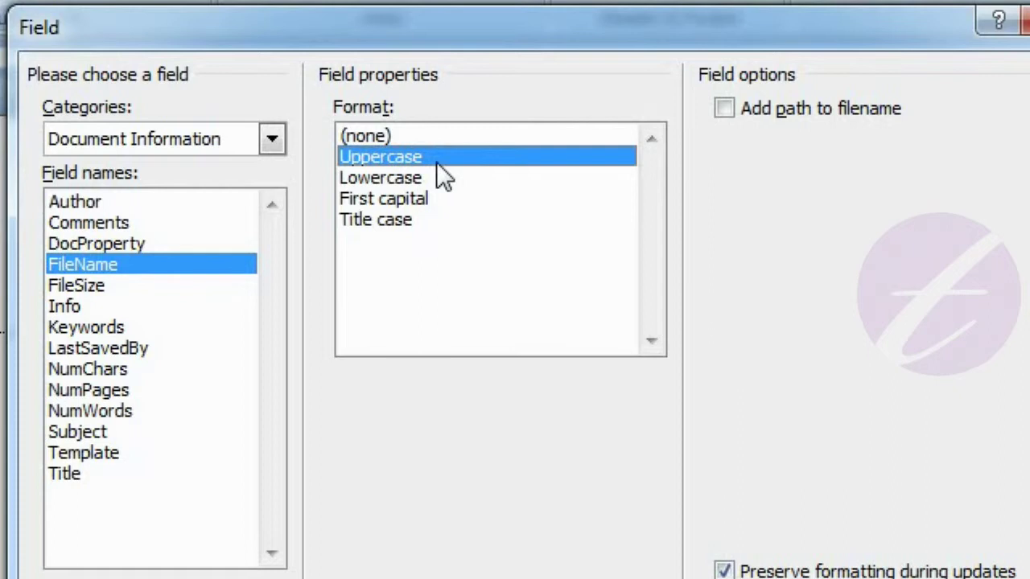
pyautogui.click(408, 181)
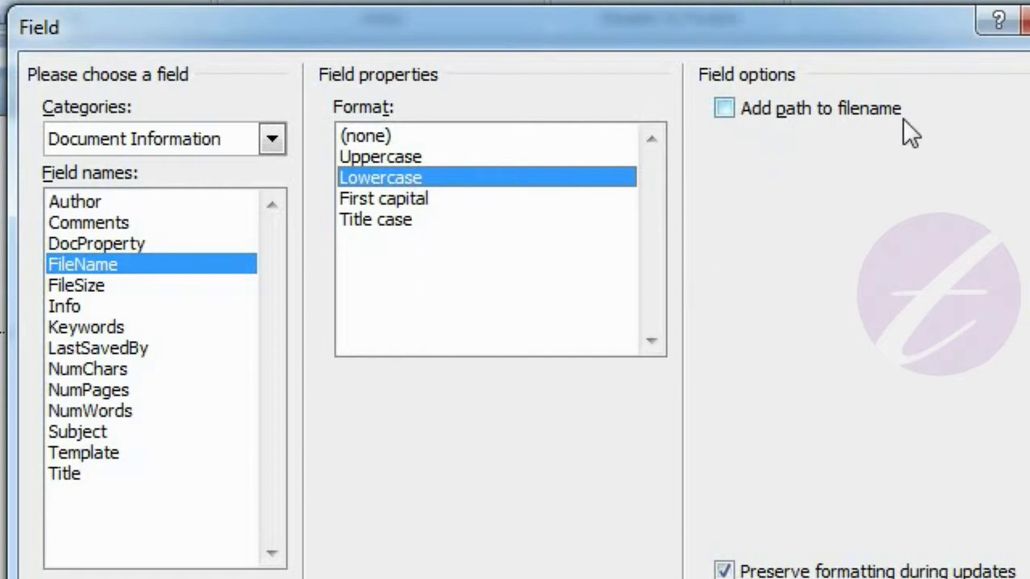
pyautogui.click(729, 112)
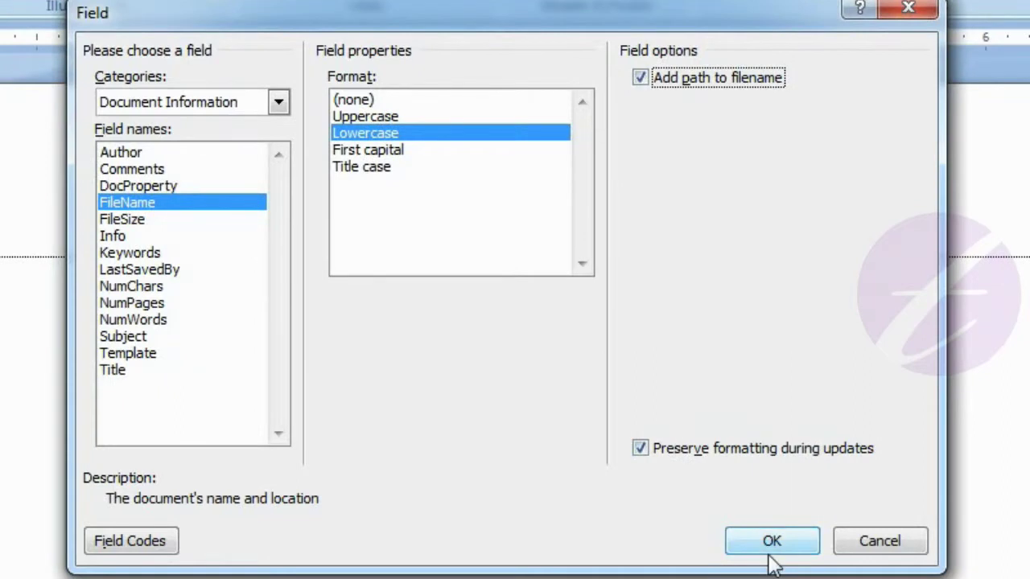
pyautogui.click(769, 552)
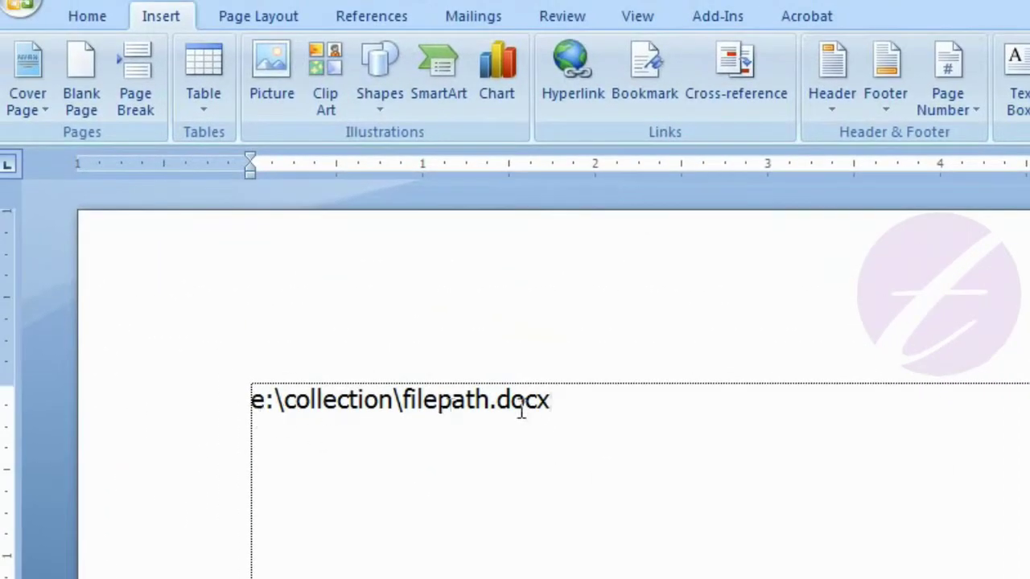
# Deselect the inserted path field and save filepath.docx
pyautogui.keyDown('shift'); pyautogui.click(260, 403); pyautogui.keyUp('shift')
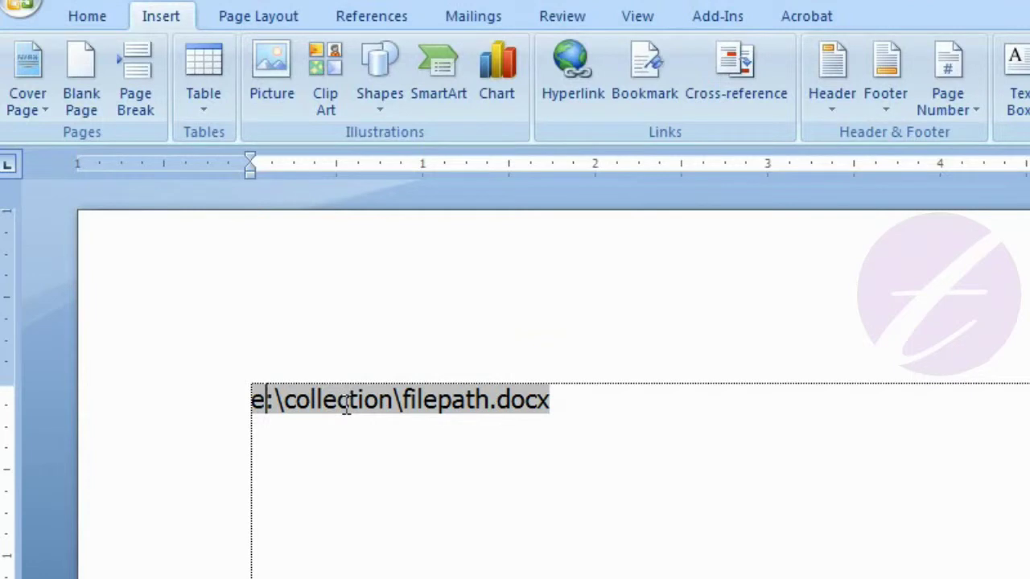
pyautogui.click(563, 403)
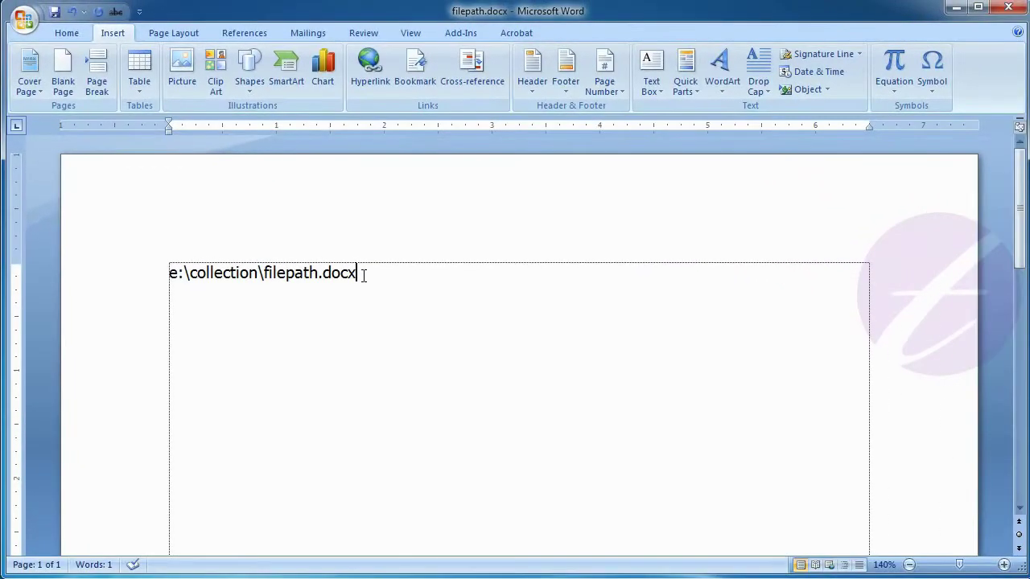
pyautogui.click(55, 12)
# Close Word and cut filepath.docx from E:\collection via Computer
pyautogui.click(1007, 8)
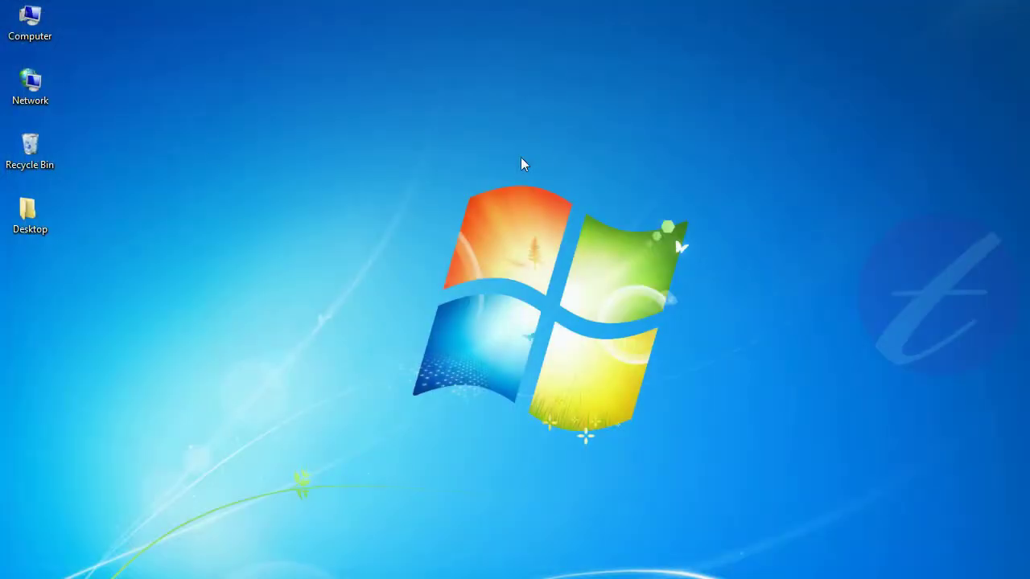
pyautogui.click(31, 20)
pyautogui.doubleClick(30, 23)
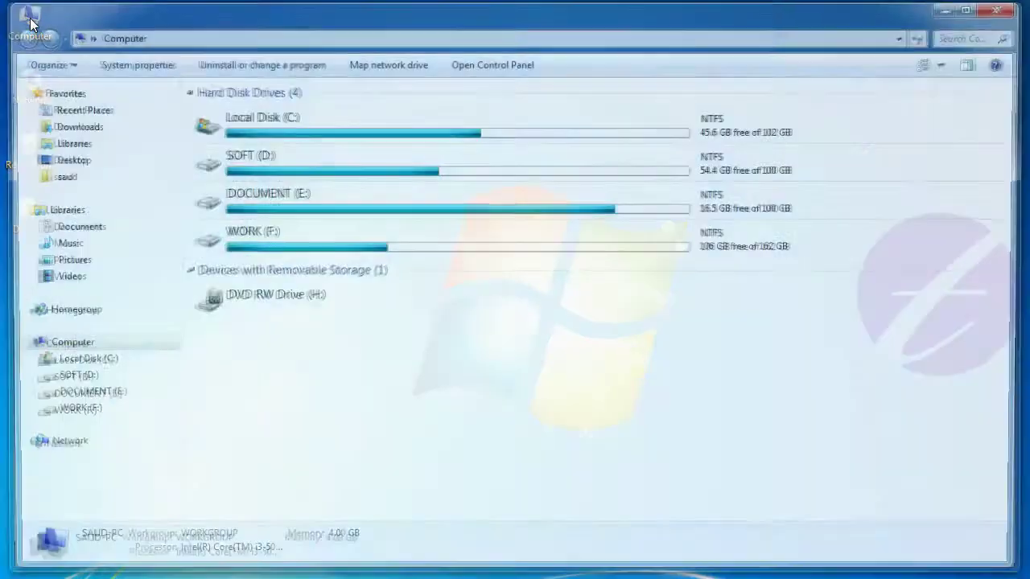
pyautogui.doubleClick(285, 217)
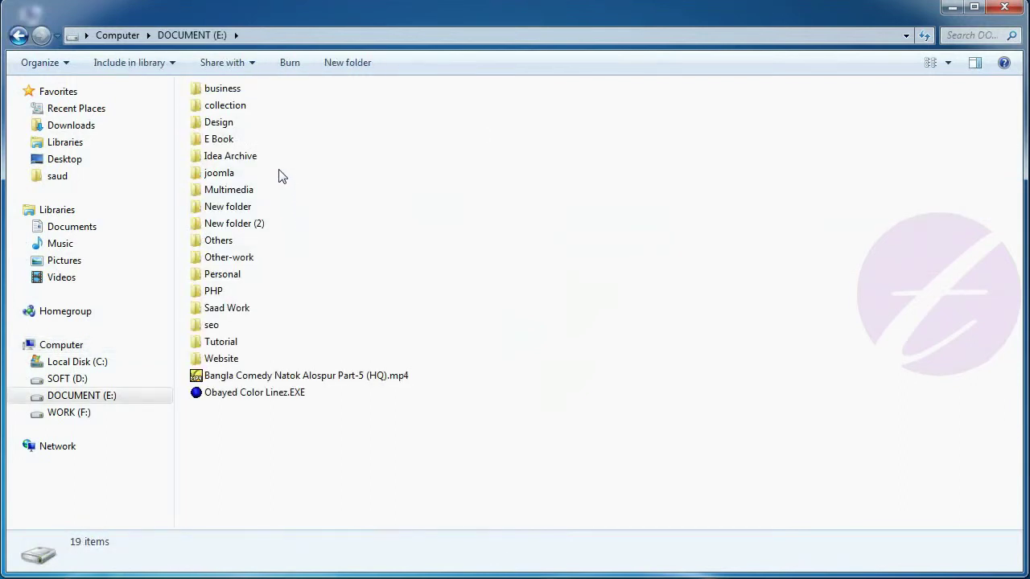
pyautogui.doubleClick(229, 105)
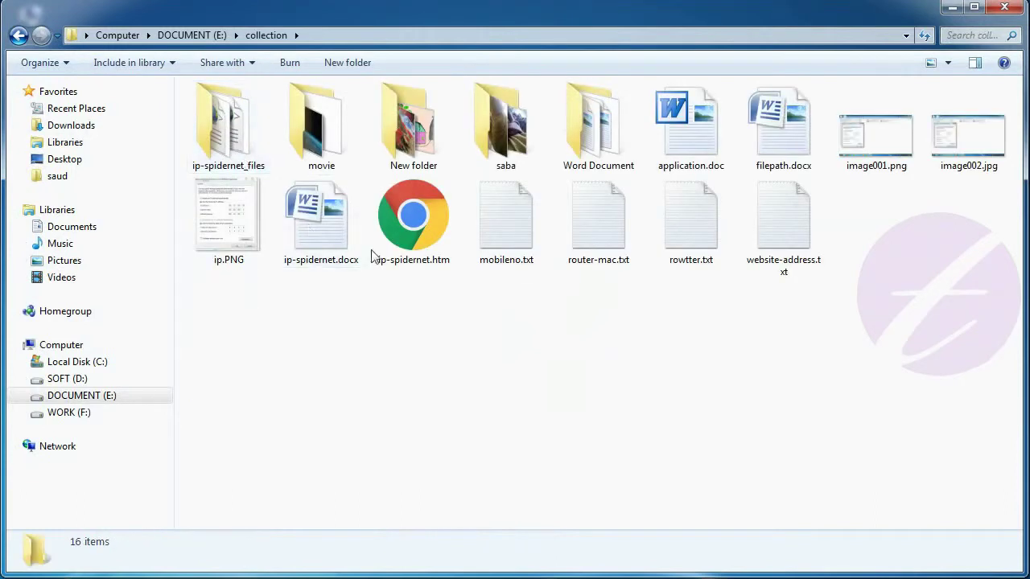
pyautogui.click(771, 115)
pyautogui.rightClick(770, 115)
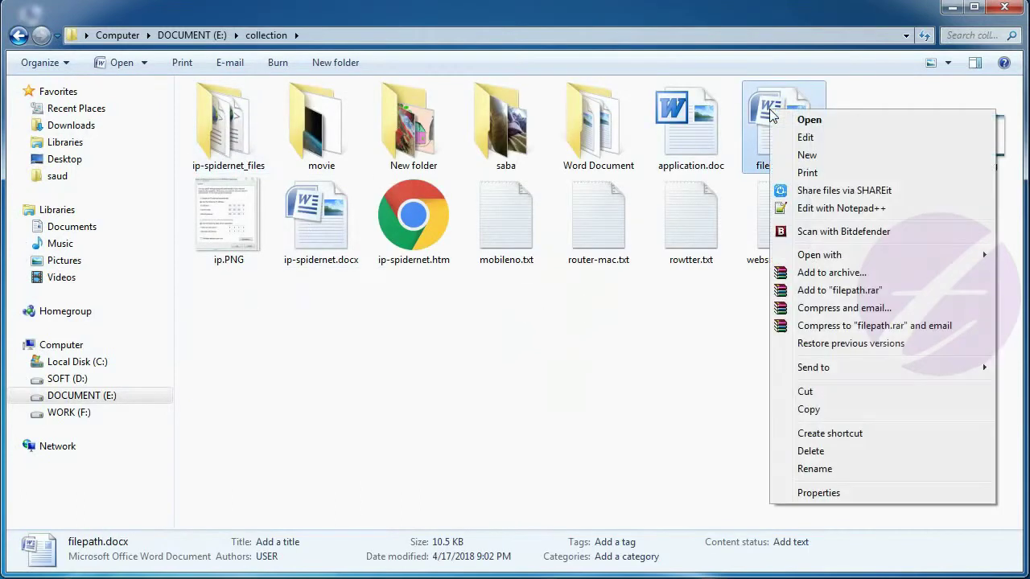
pyautogui.moveTo(823, 261)
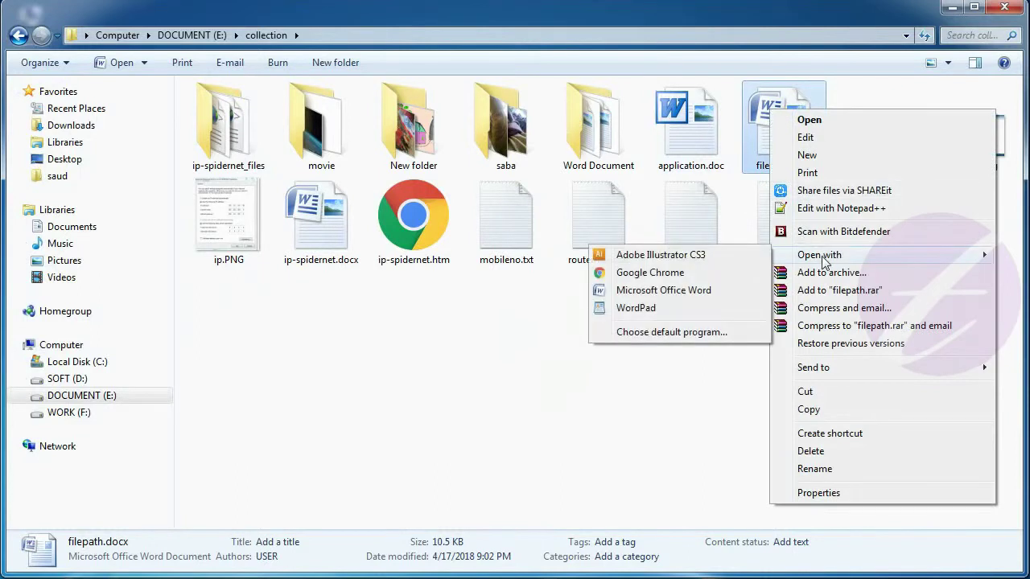
pyautogui.click(823, 394)
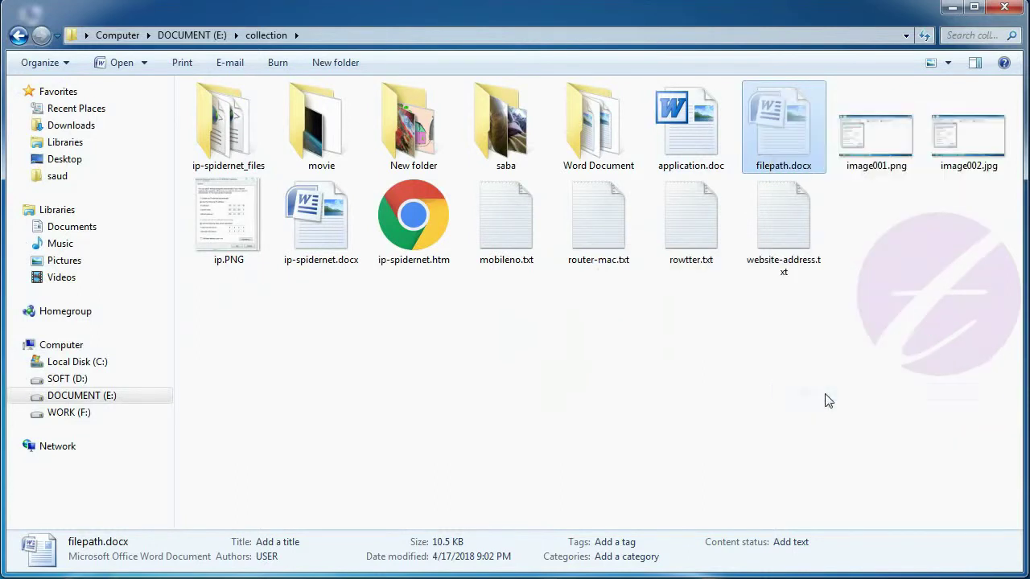
# Paste filepath.docx into the programe folder on SOFT (D:)
pyautogui.click(148, 36)
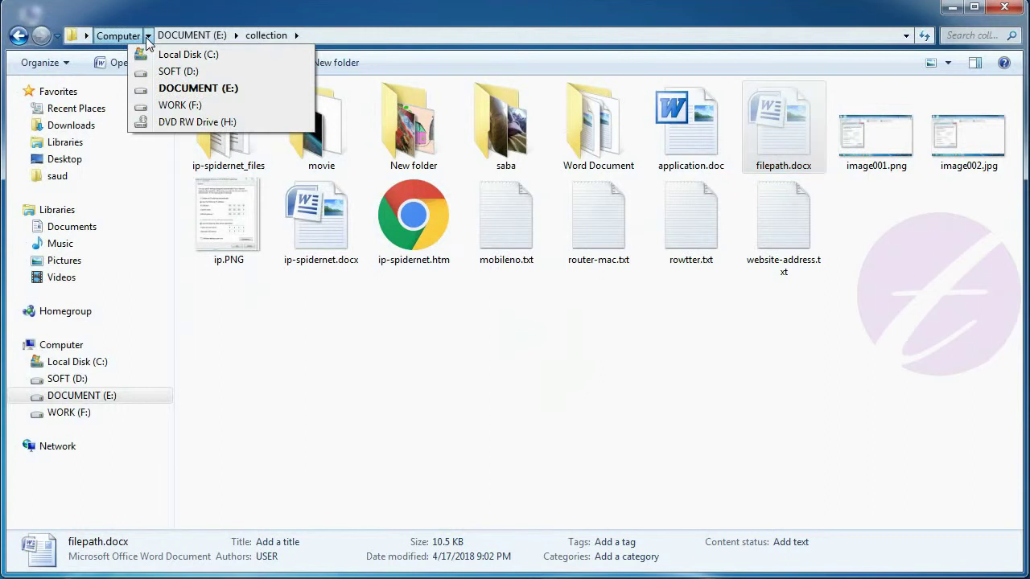
pyautogui.click(177, 71)
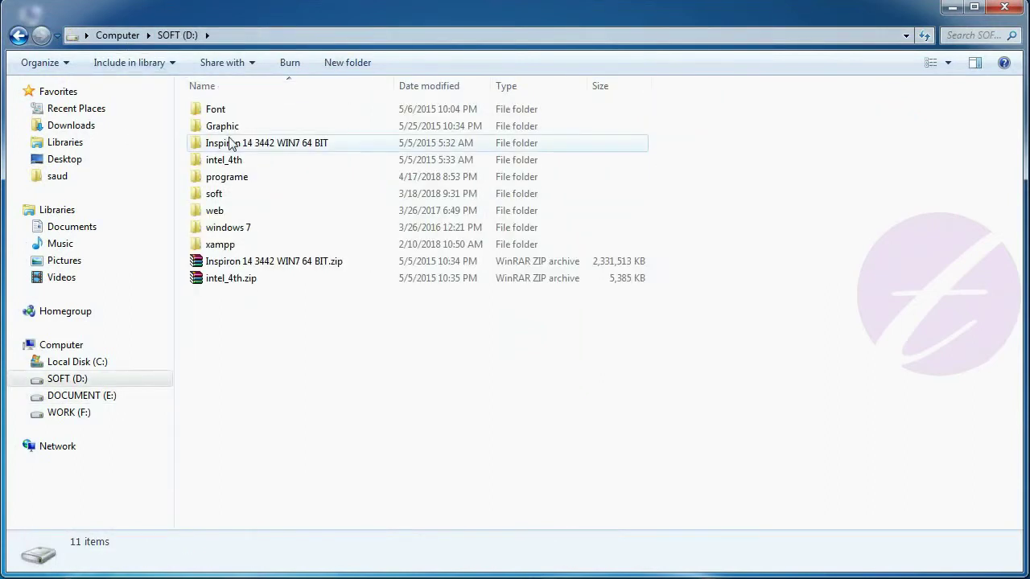
pyautogui.doubleClick(243, 179)
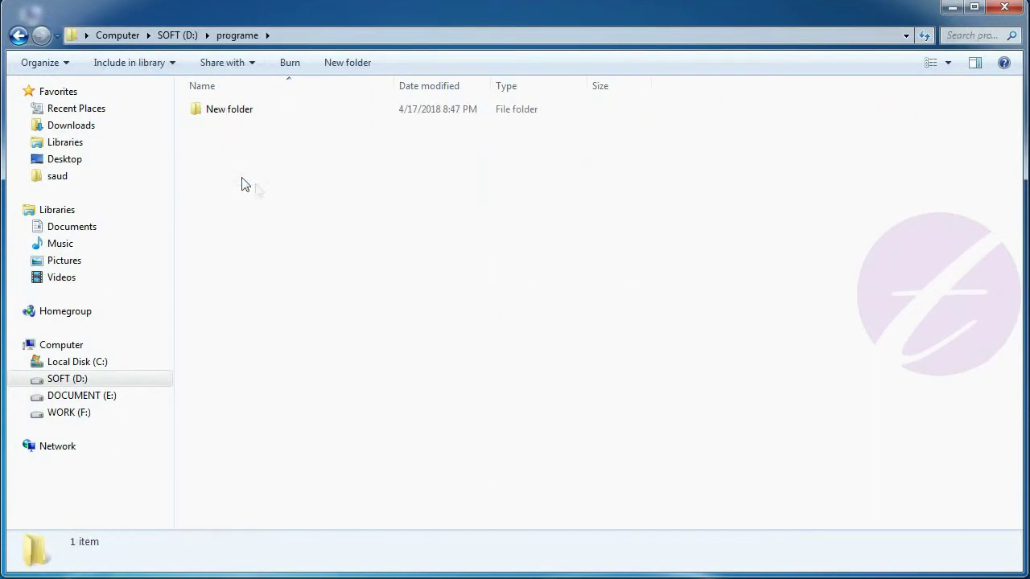
pyautogui.rightClick(313, 210)
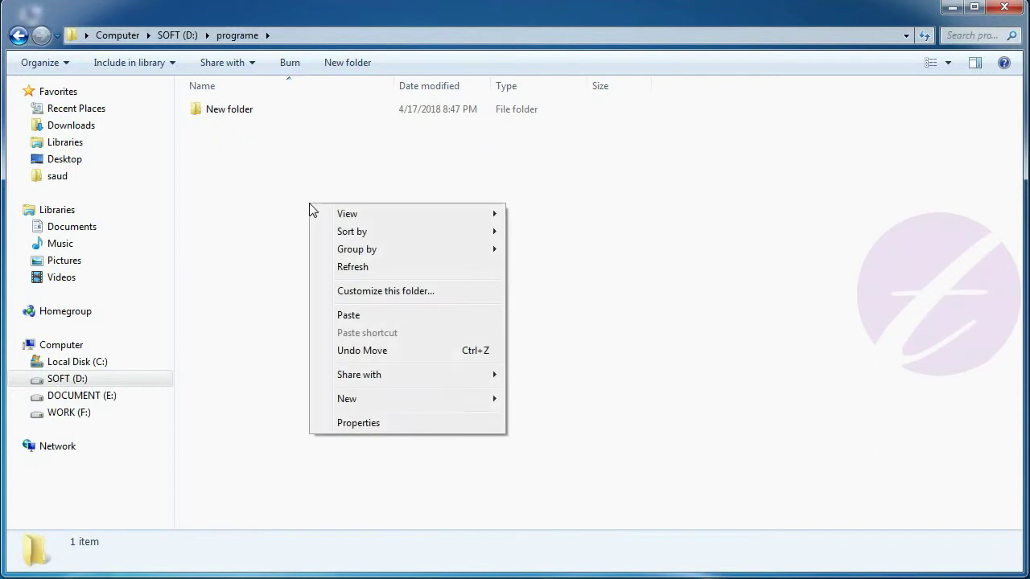
pyautogui.click(358, 315)
pyautogui.click(361, 318)
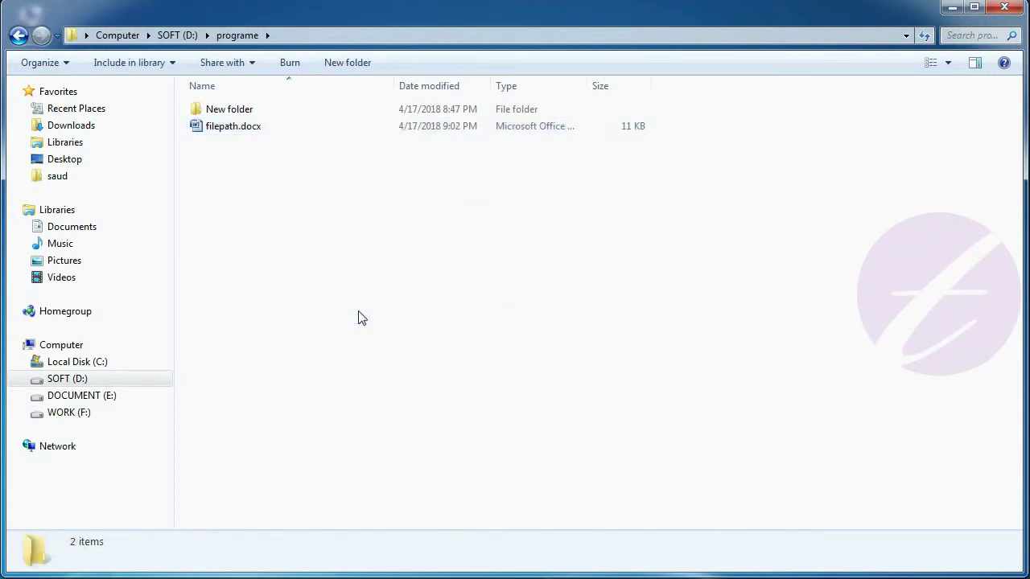
# Reopen filepath.docx and update its field to read d:\programe\filepath.docx
pyautogui.doubleClick(200, 129)
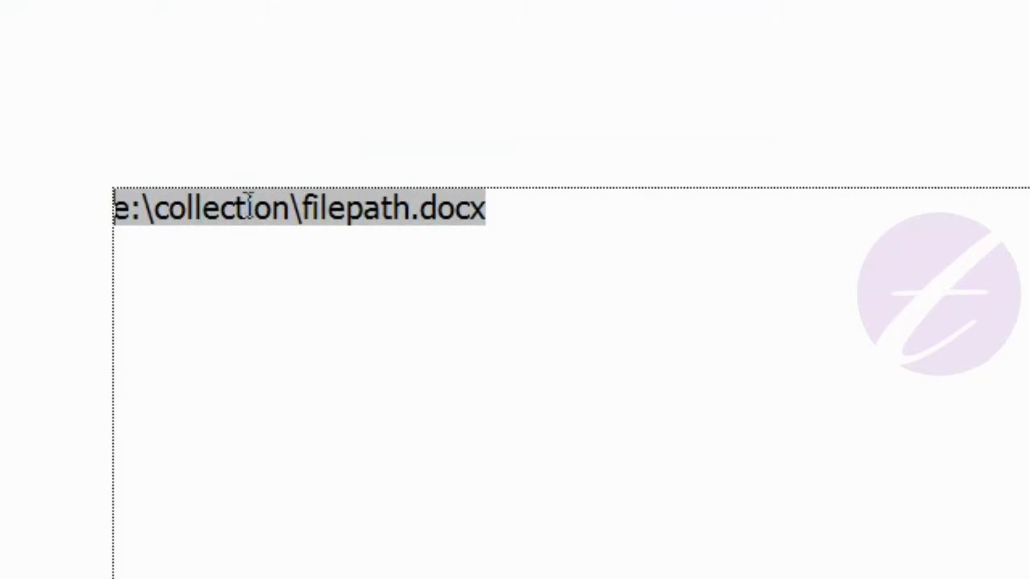
pyautogui.rightClick(246, 206)
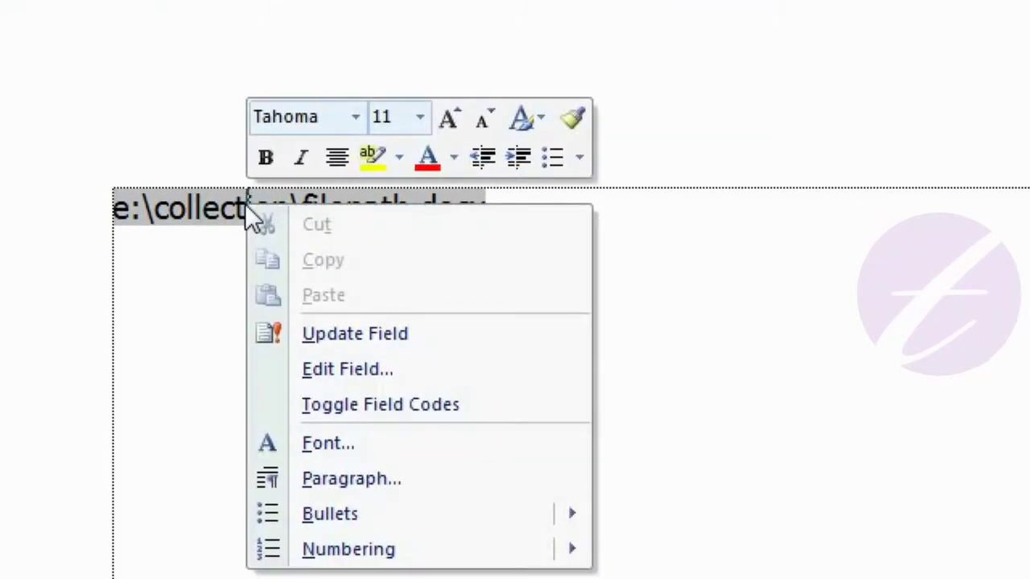
pyautogui.click(432, 339)
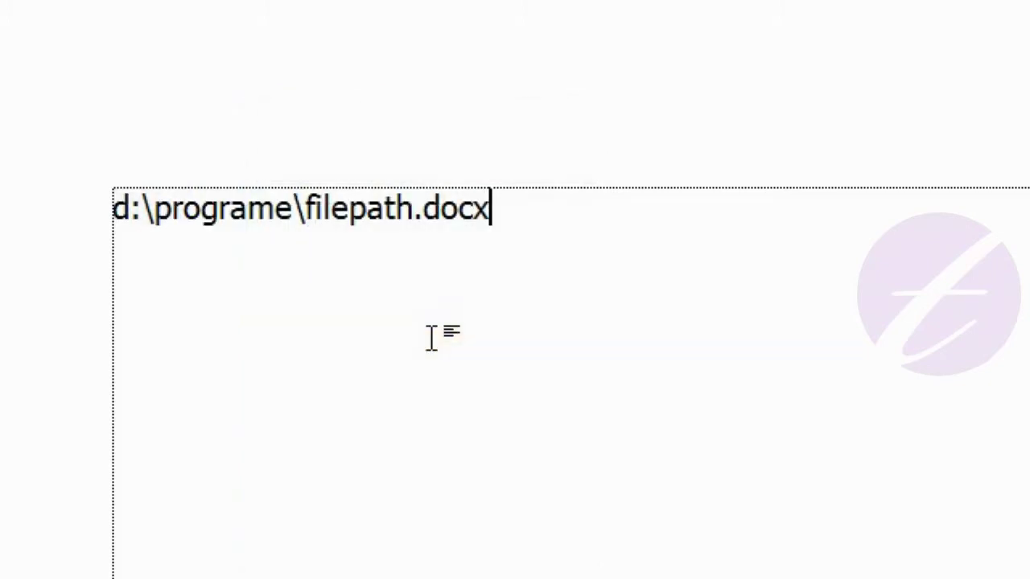